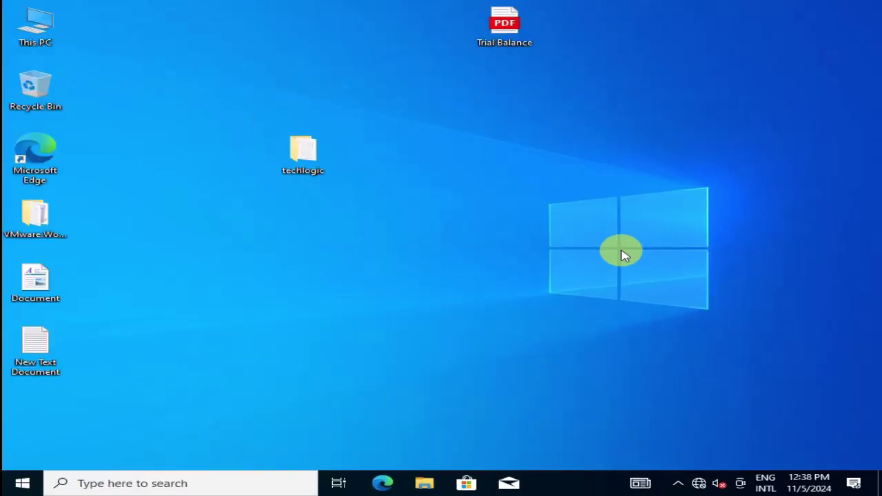
- Search Windows for "settings" and open the Settings app
key(super+i)
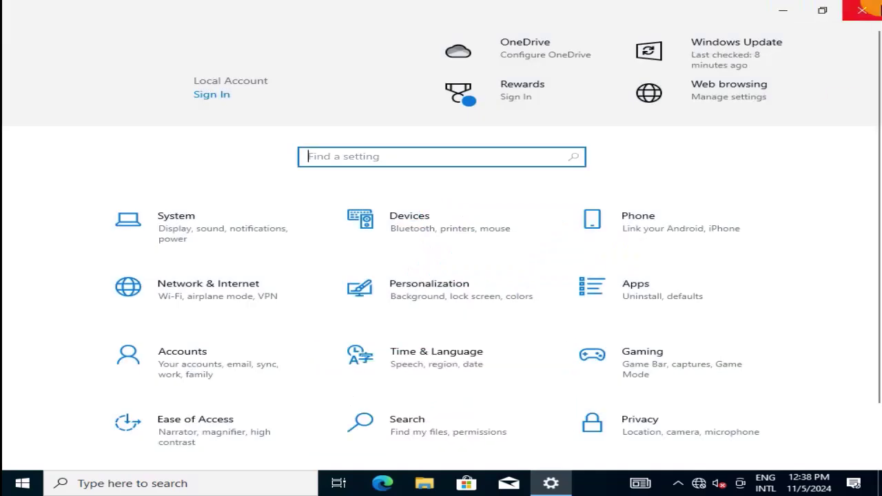
click(861, 10)
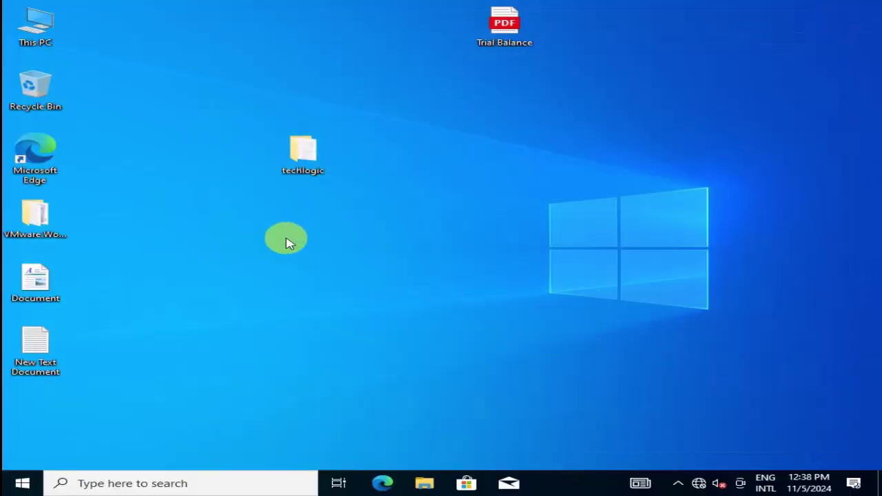
key(super)
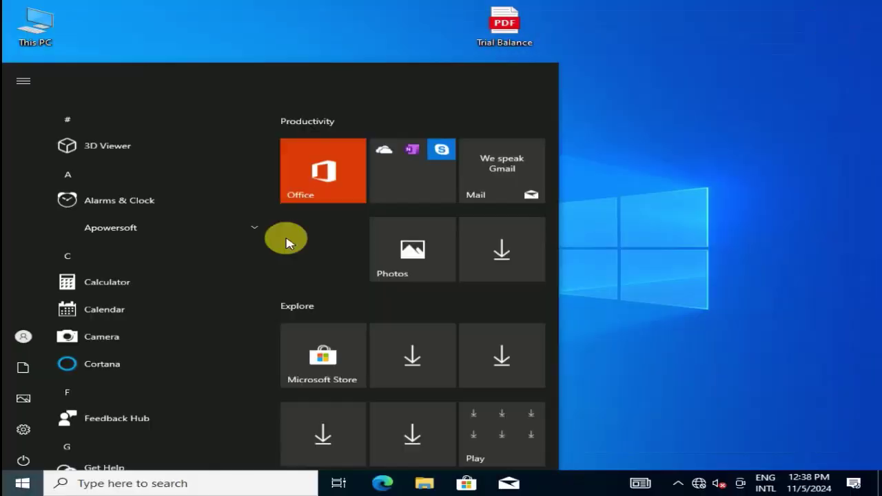
text(s)
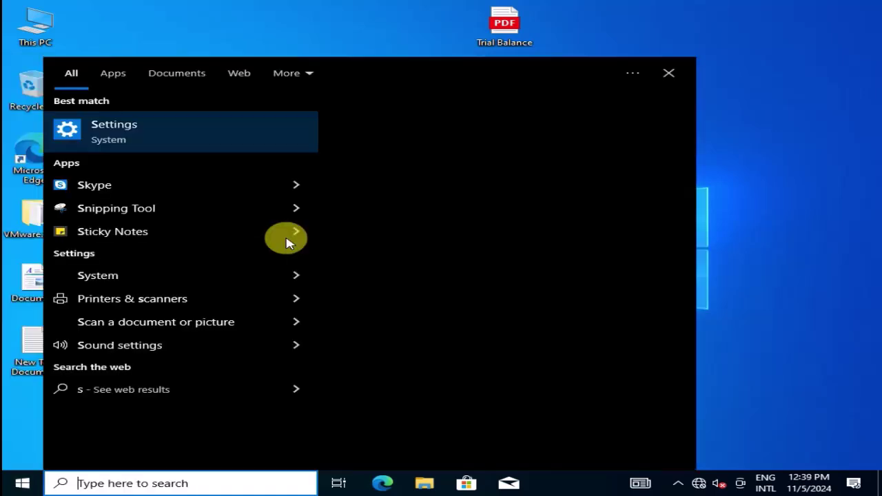
text(ettings)
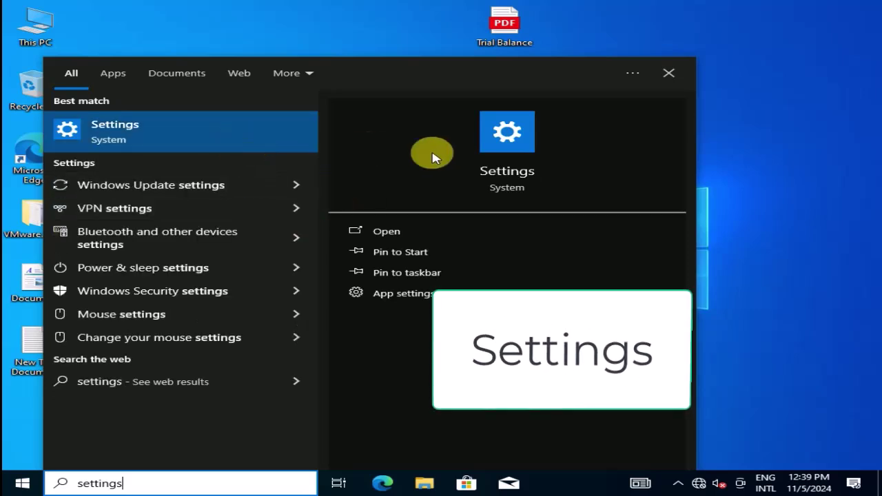
click(511, 178)
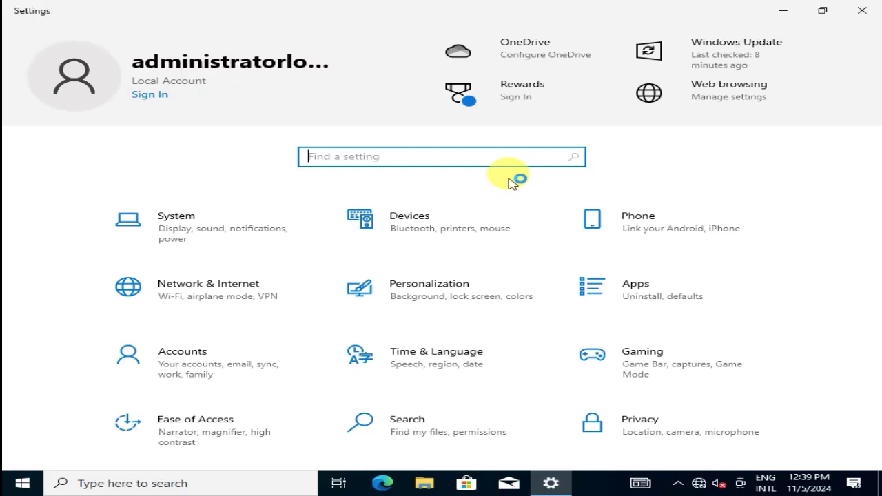
- Open the Clipboard page of the System settings
click(192, 232)
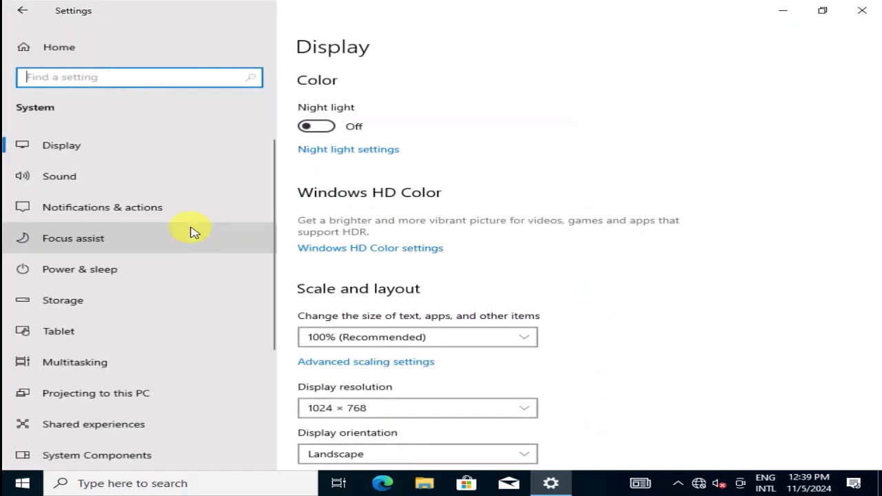
scroll(138, 241, down, 2)
scroll(138, 240, down, 2)
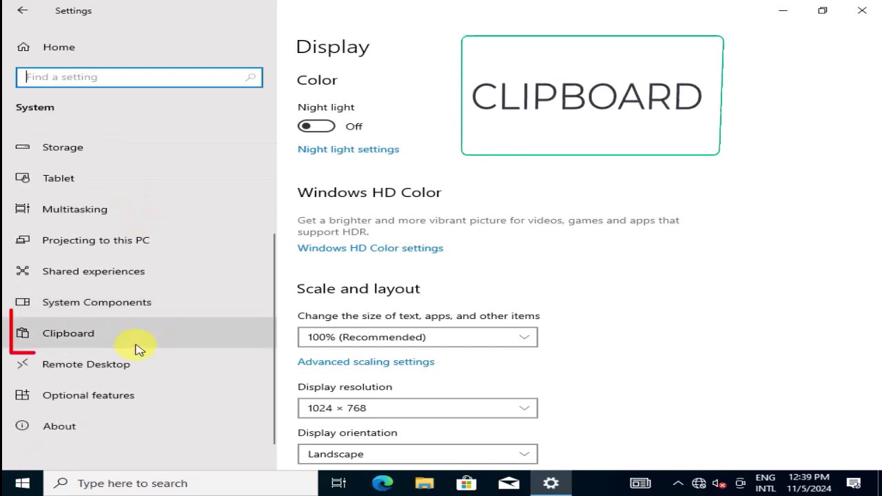
click(95, 338)
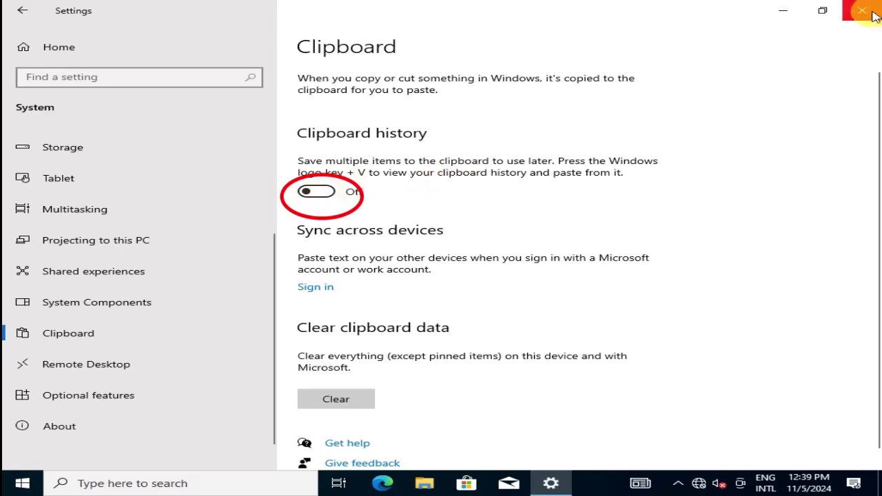
- Minimize Settings and turn on clipboard history from the clipboard pop-up on the desktop
click(784, 9)
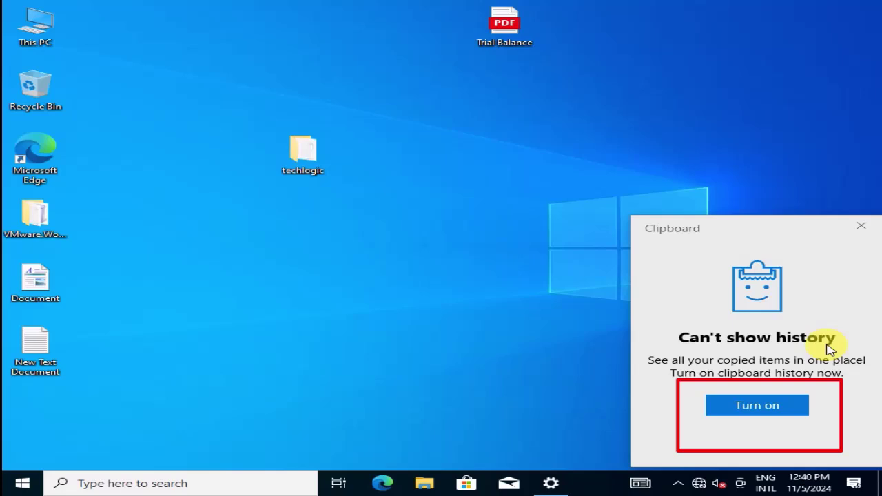
click(761, 408)
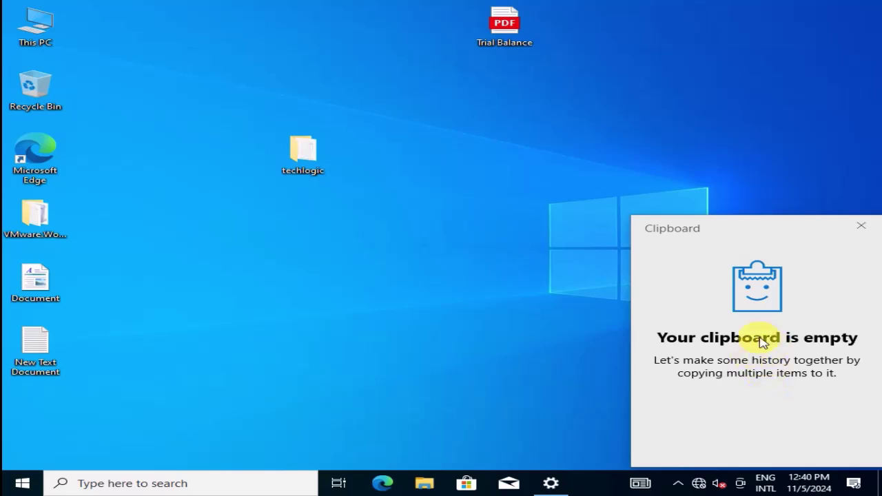
- Reload the Clipboard page of the System settings to check the clipboard history switch, and minimize the window
click(549, 457)
click(550, 482)
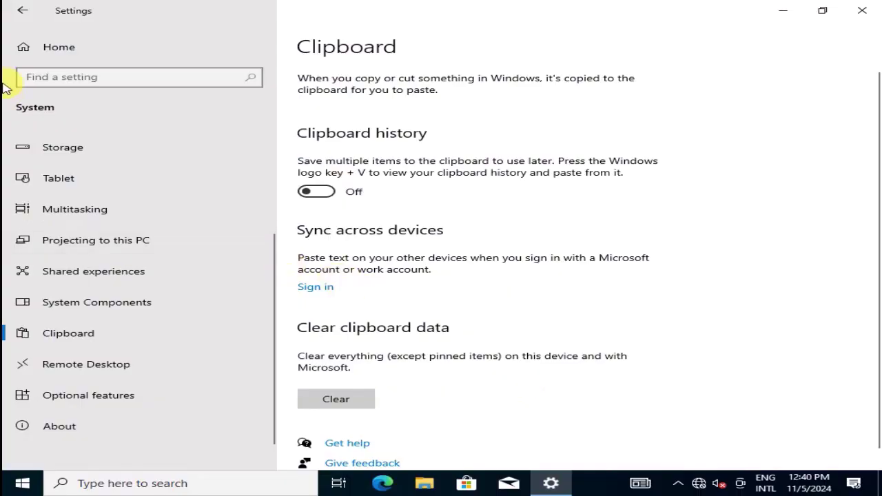
click(25, 46)
click(209, 234)
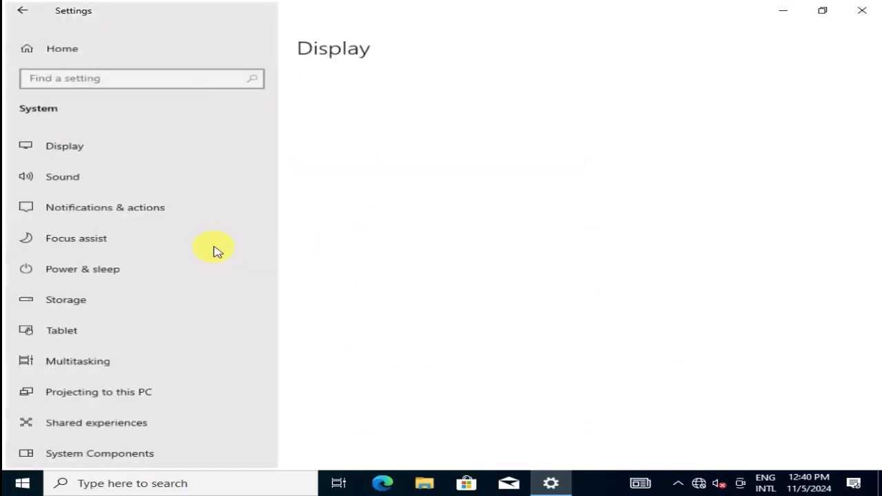
scroll(103, 347, down, 3)
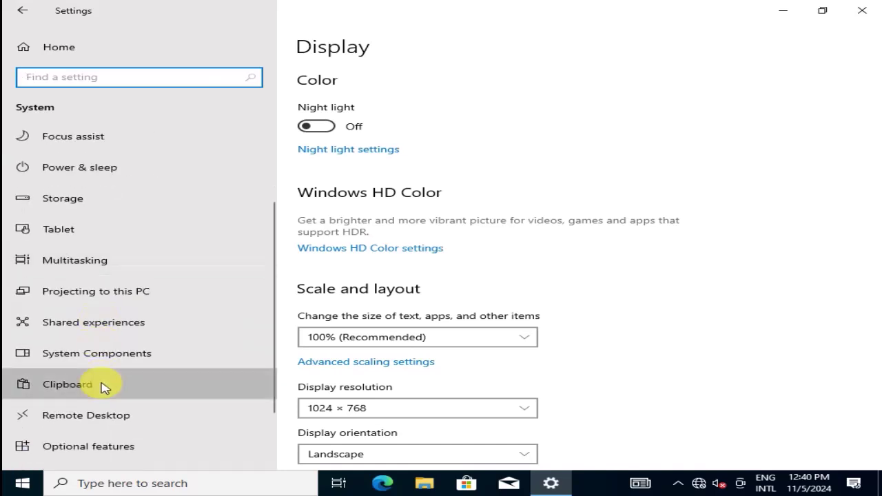
click(103, 386)
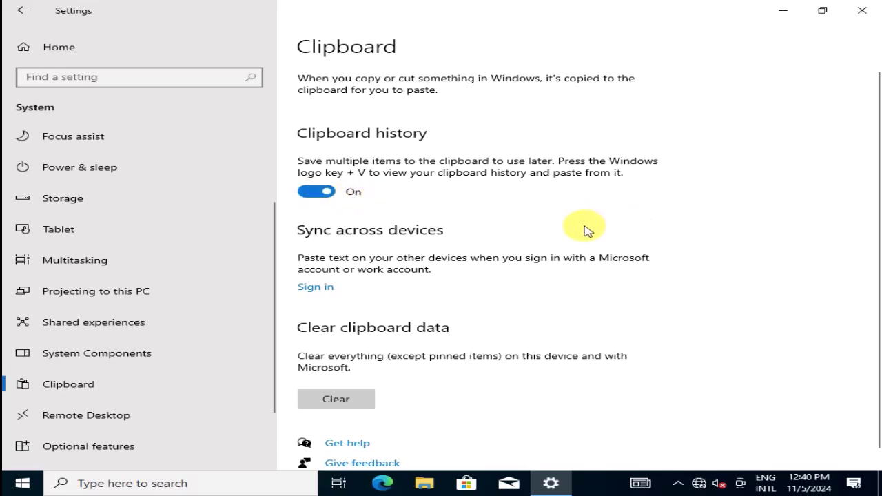
click(786, 12)
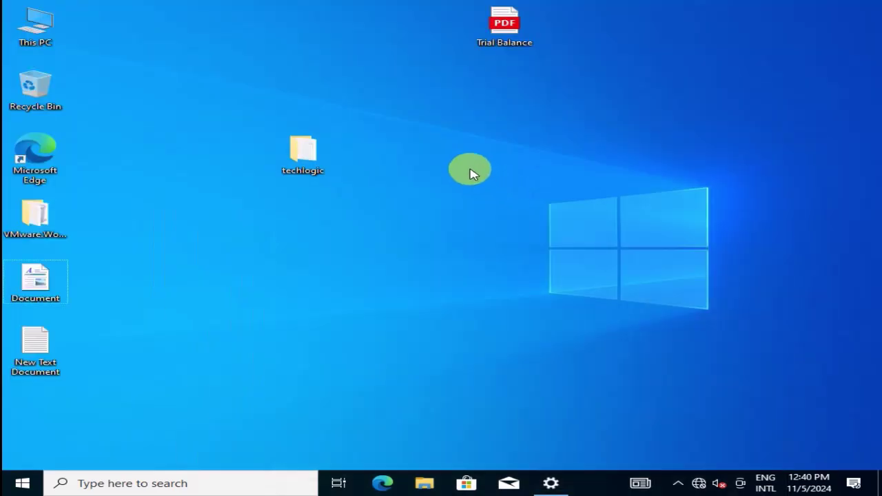
- Open New Text Document from the desktop in Notepad, enter 123 and copy that text
double_click(32, 344)
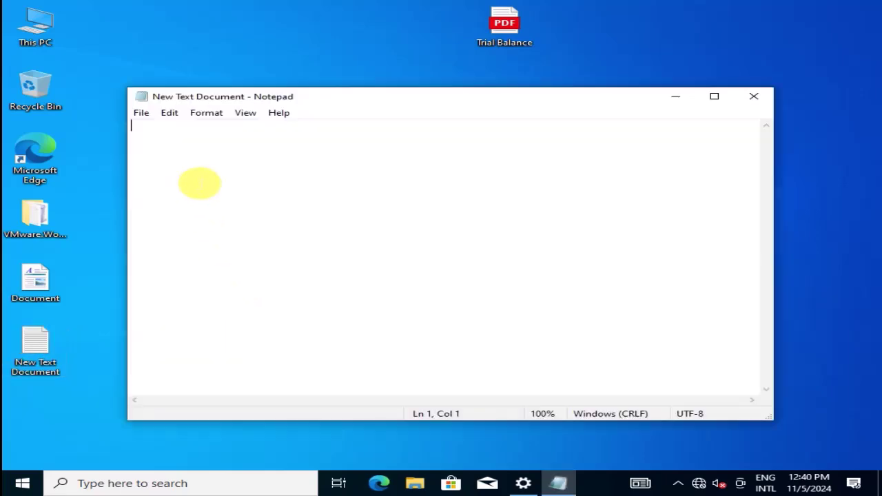
text(123)
drag(152, 131, 116, 129)
right_click(150, 129)
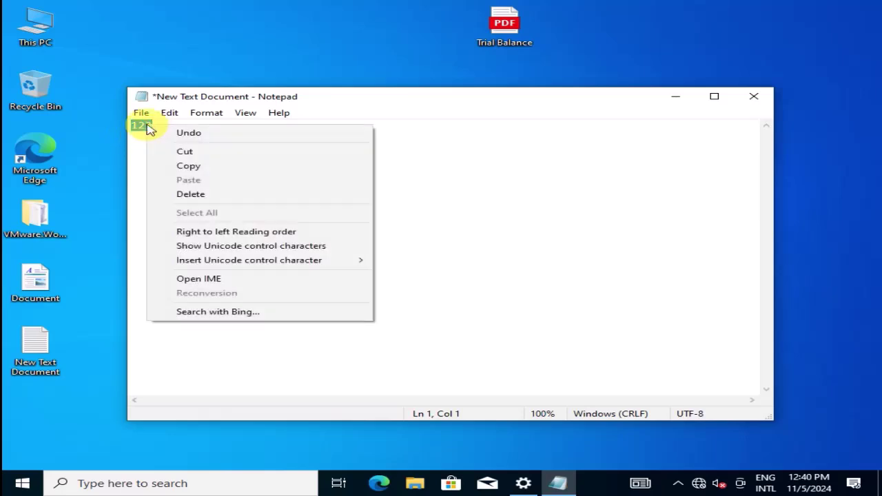
click(200, 167)
- Paste the copied text on a second line and close the document, saving the changes
click(258, 162)
key(Return)
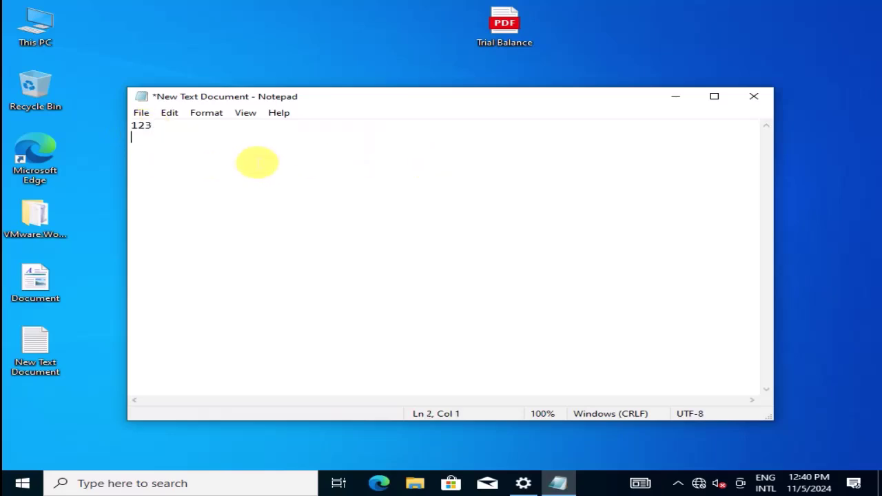
key(ctrl+v)
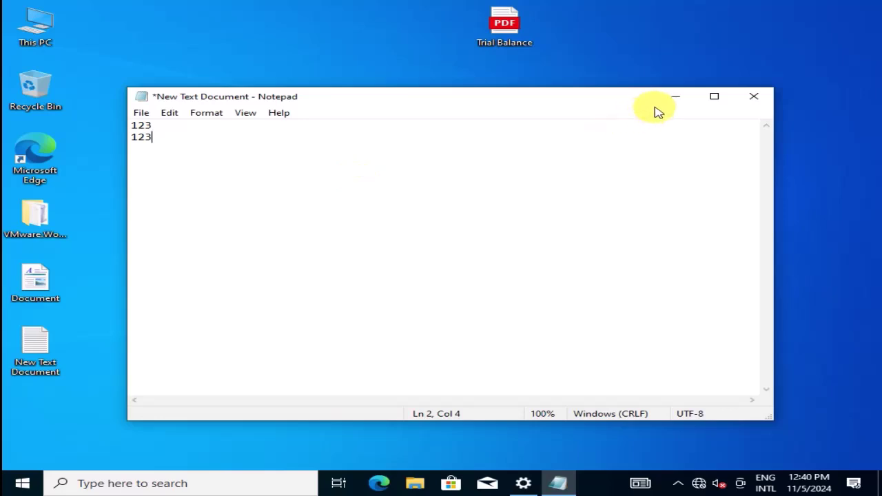
click(756, 97)
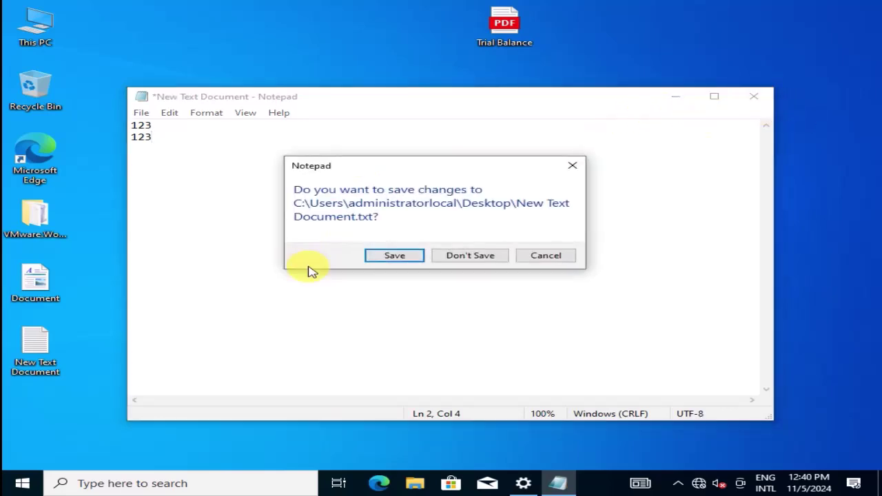
click(420, 256)
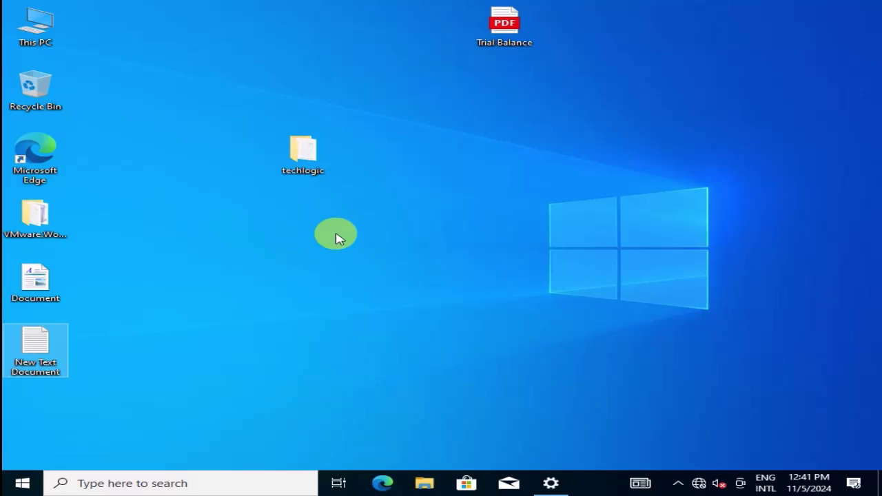
- Display the clipboard history on the desktop and select the copied 123 entry
key(super+v)
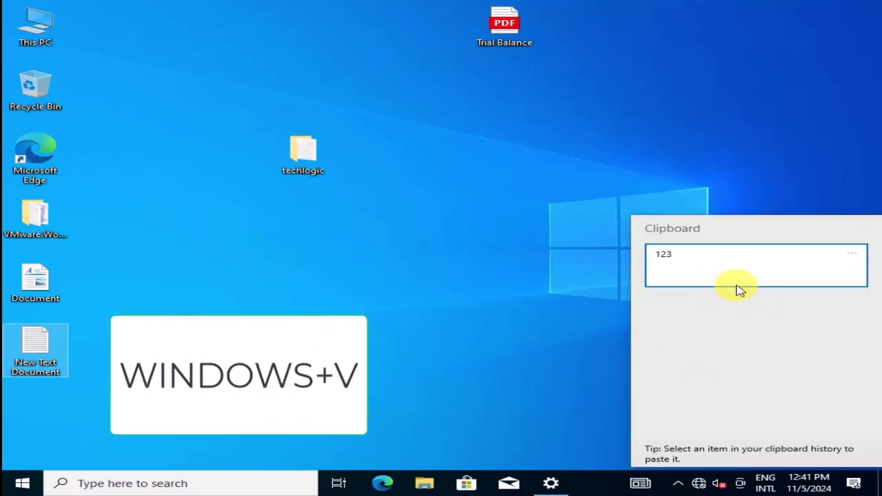
click(692, 276)
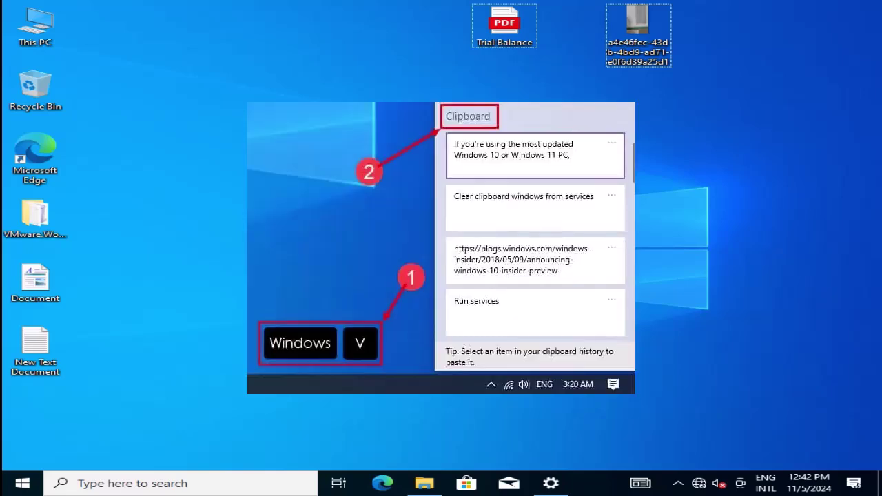
- Pin the 123 entry in the clipboard history and unpin it again
key(super+v)
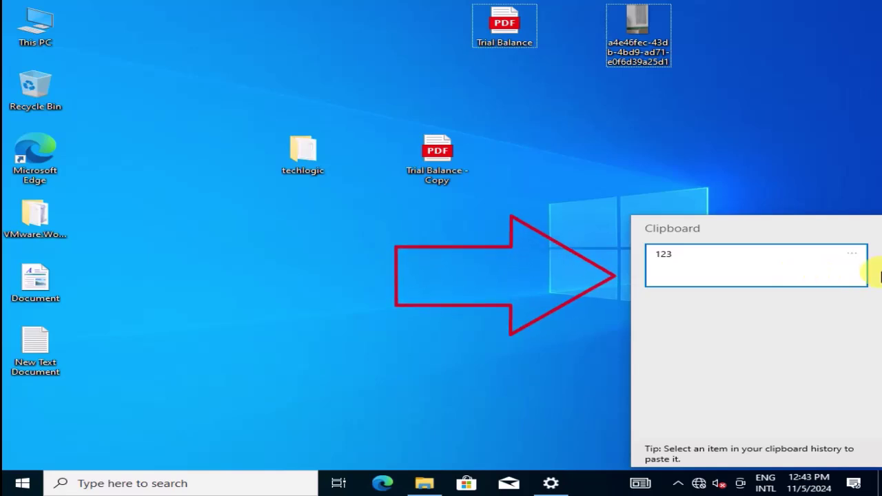
click(853, 256)
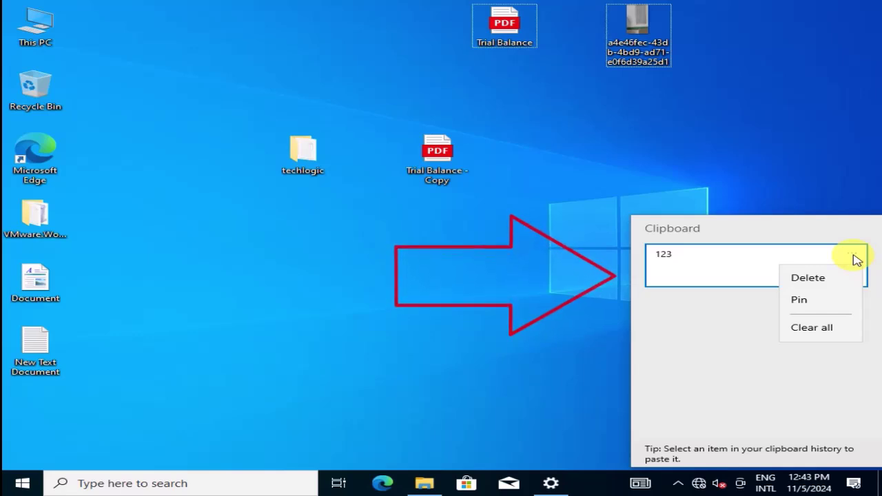
click(815, 306)
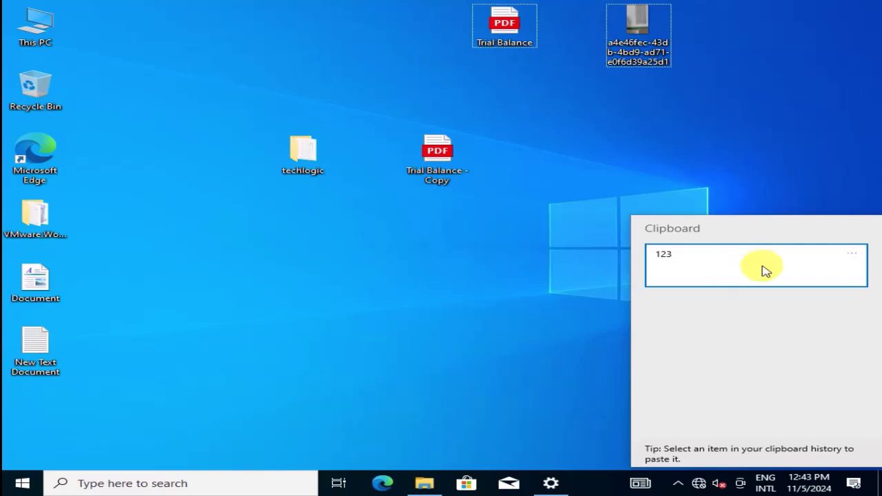
click(854, 256)
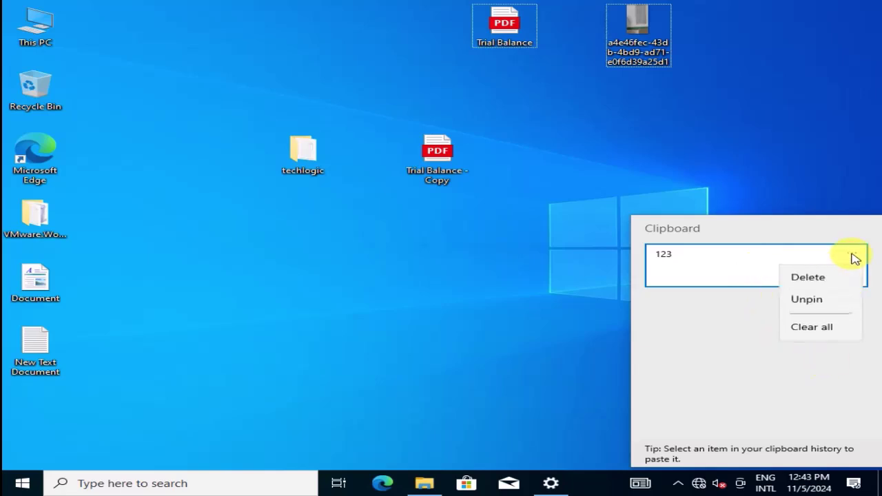
click(823, 301)
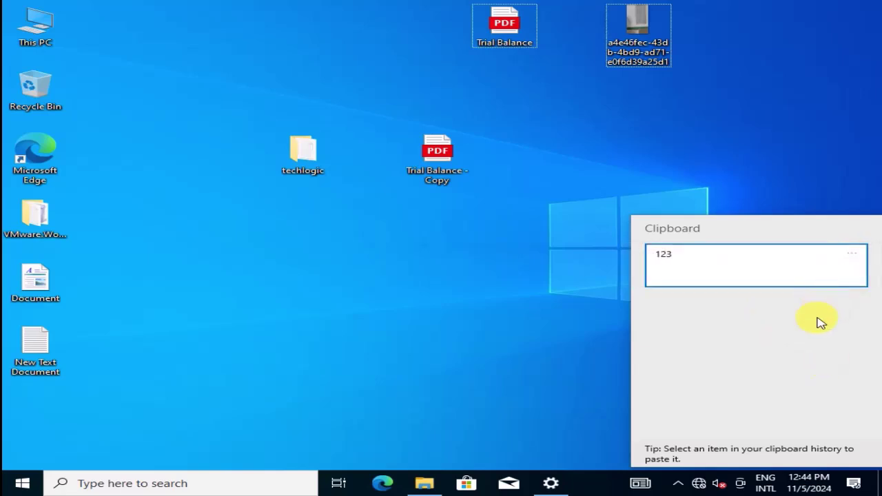
- Clear all items from the clipboard history using the options of the 123 entry
click(855, 256)
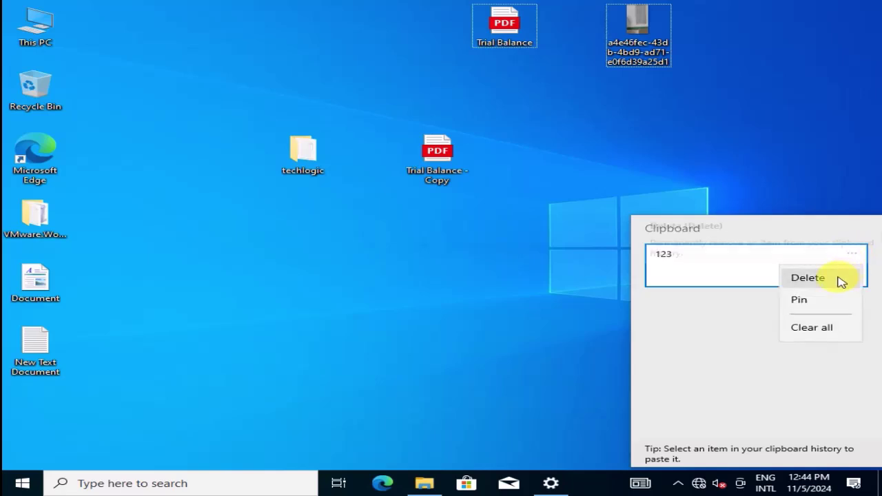
click(745, 338)
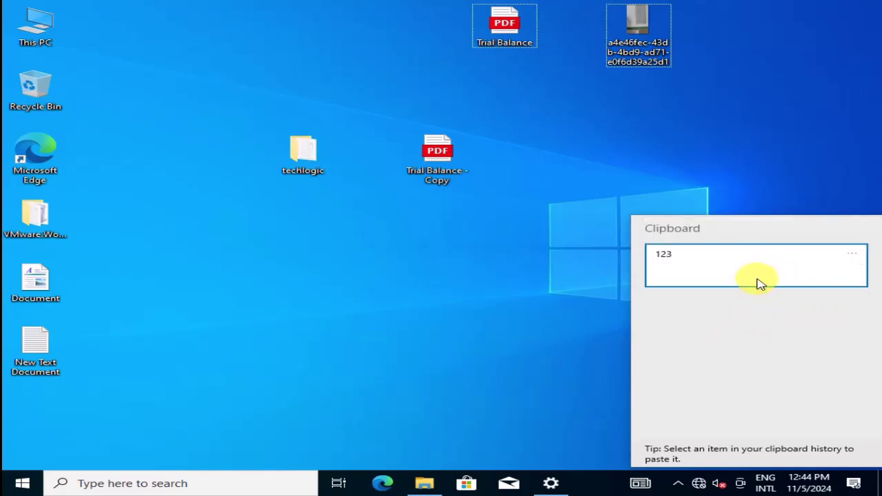
click(852, 255)
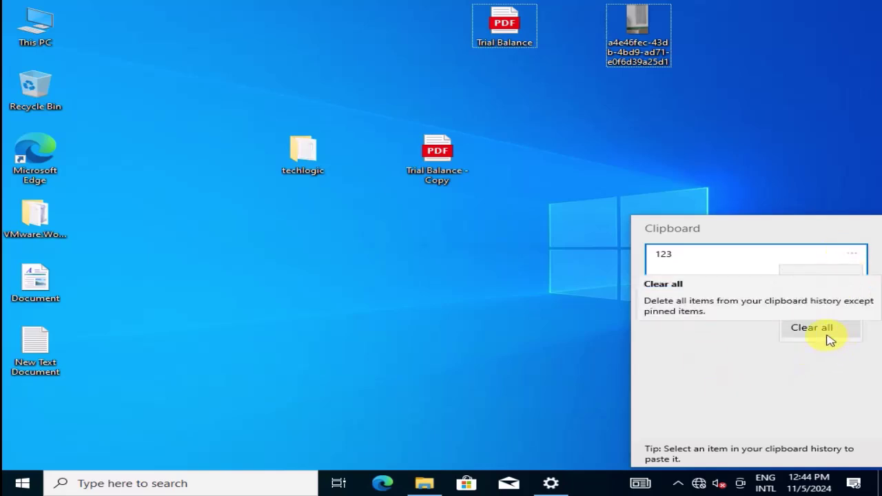
click(815, 335)
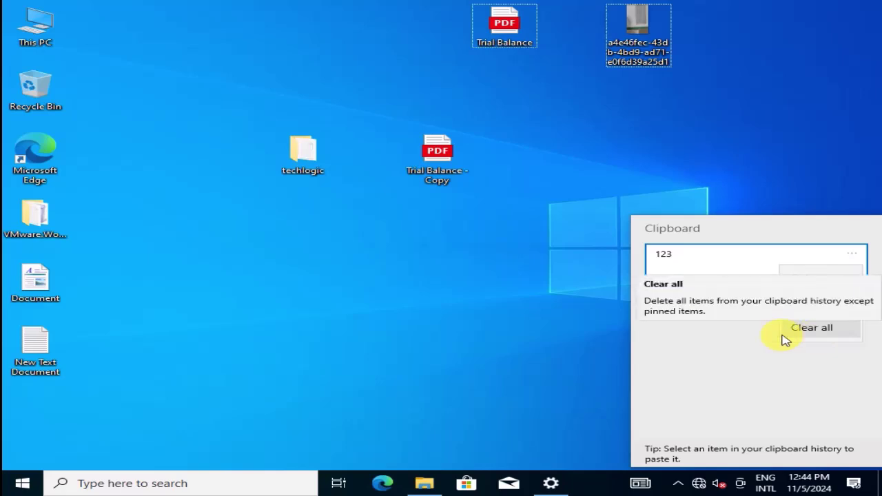
click(806, 330)
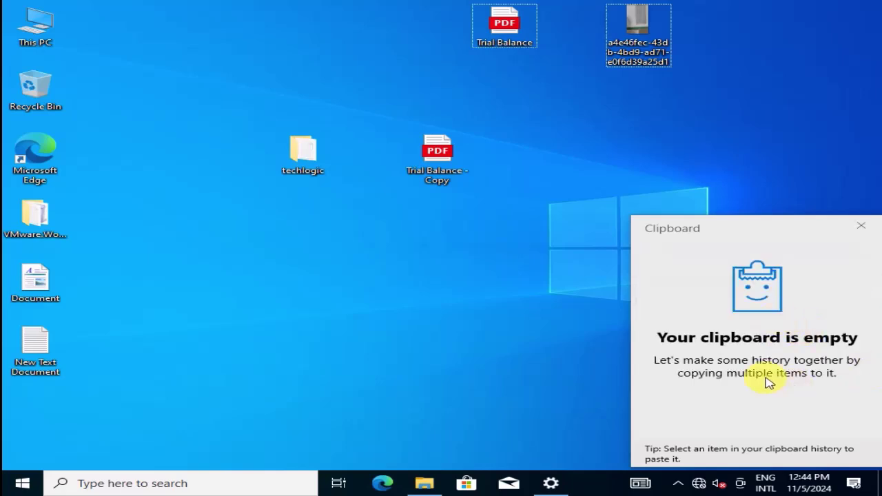
- Check the Clear clipboard data option in the Settings window and minimize the window again
click(557, 479)
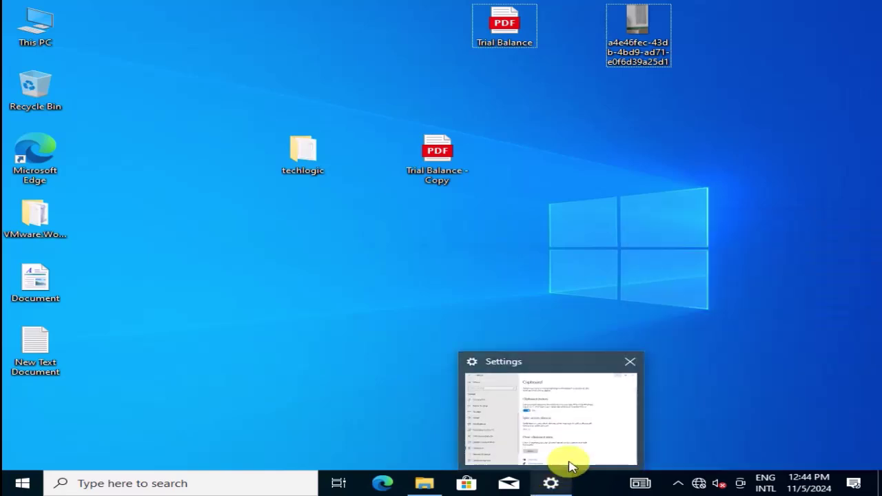
click(567, 451)
scroll(524, 334, down, 1)
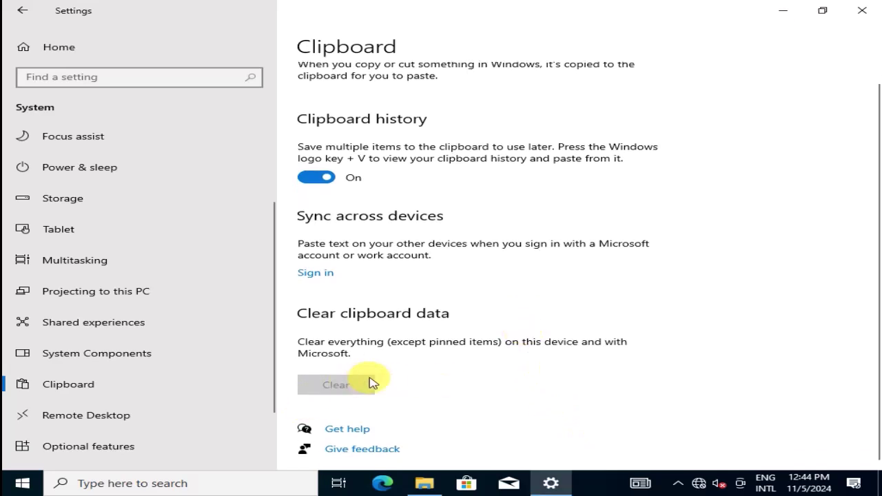
click(780, 14)
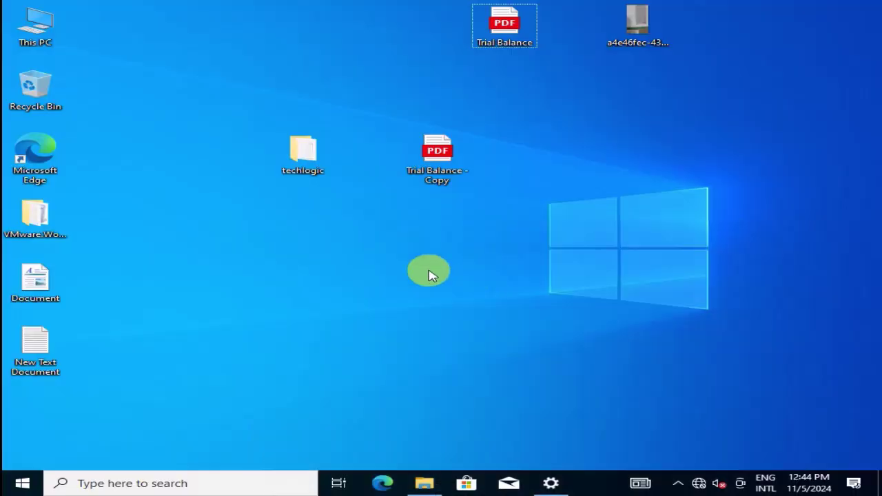
- Copy all the text in New Text Document, close the file and view the clipboard history from the desktop
double_click(45, 355)
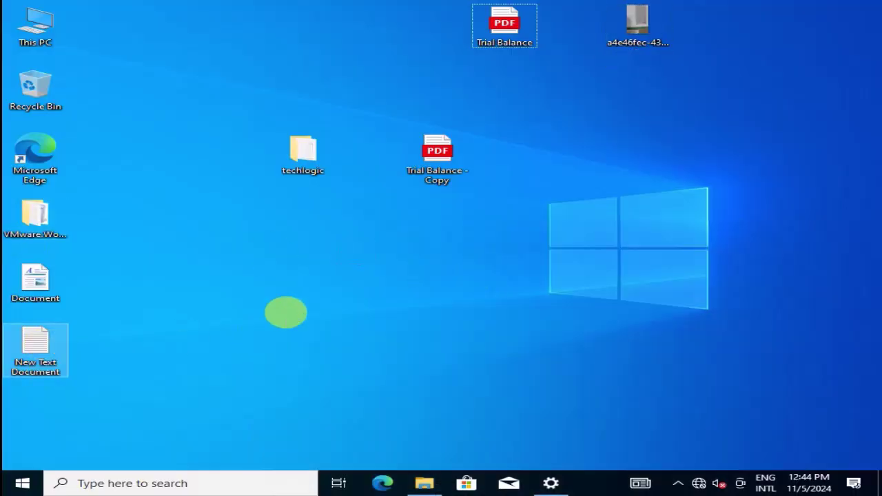
key(ctrl+a)
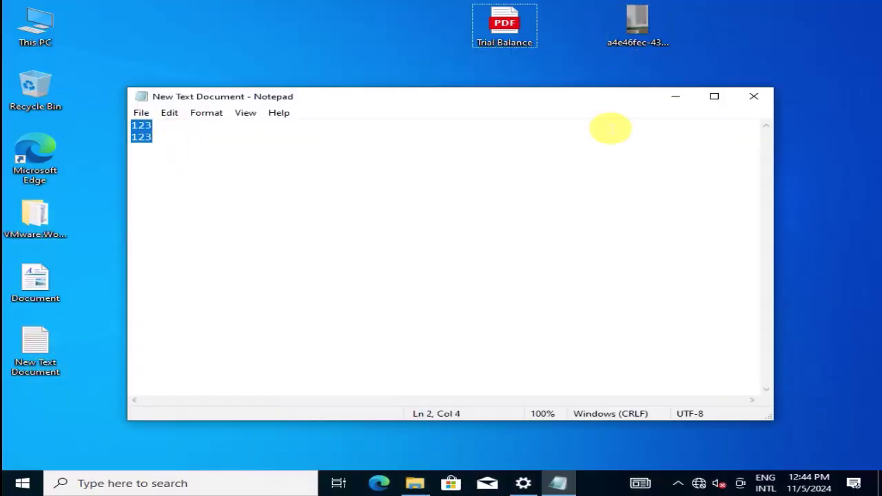
click(755, 97)
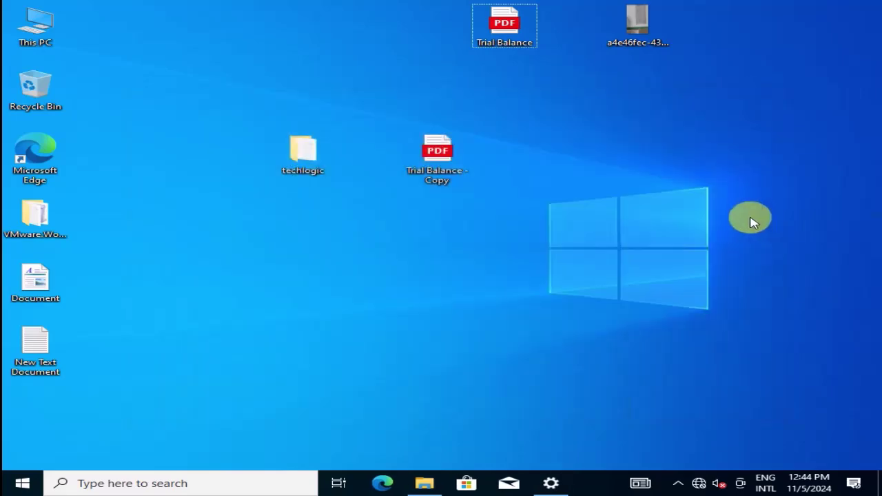
key(super+v)
click(532, 352)
- Return to Settings and open the Clipboard page of the System category, starting from the Settings home page
click(552, 484)
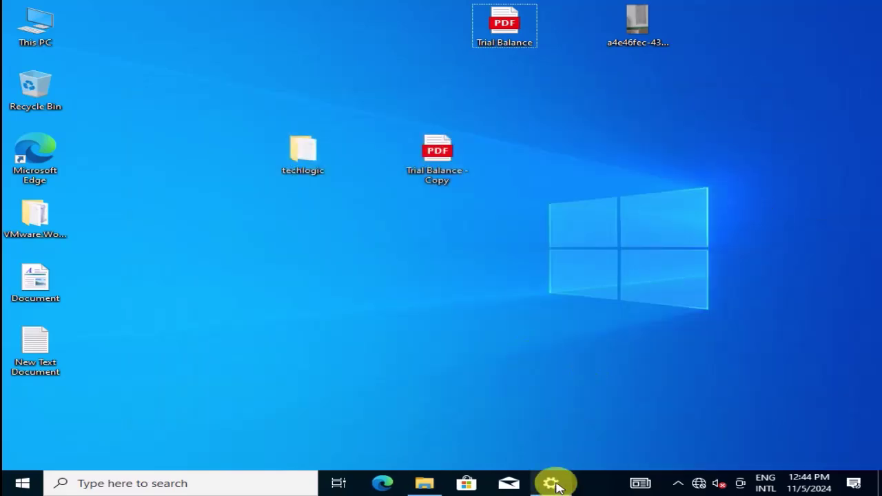
click(55, 49)
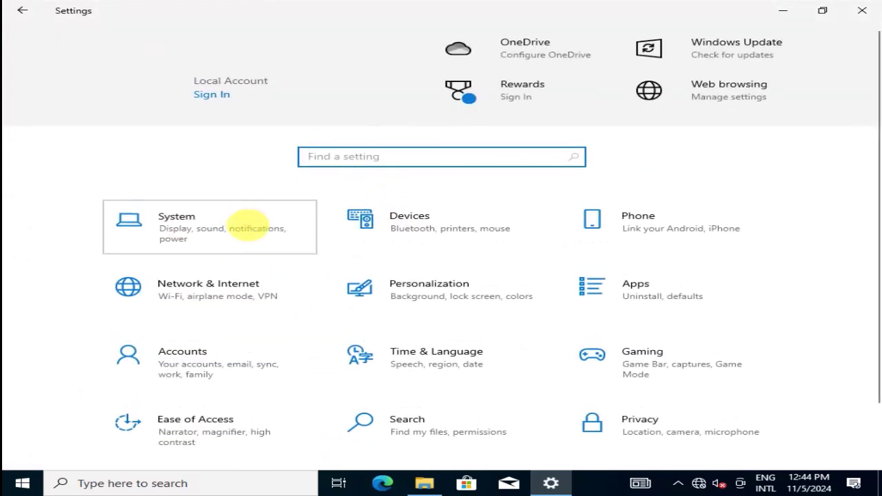
click(185, 232)
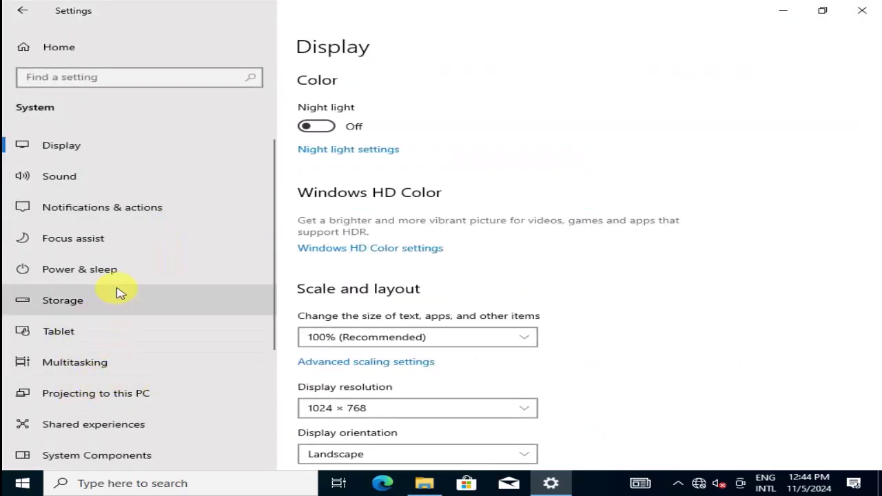
scroll(120, 324, down, 3)
scroll(573, 283, down, 2)
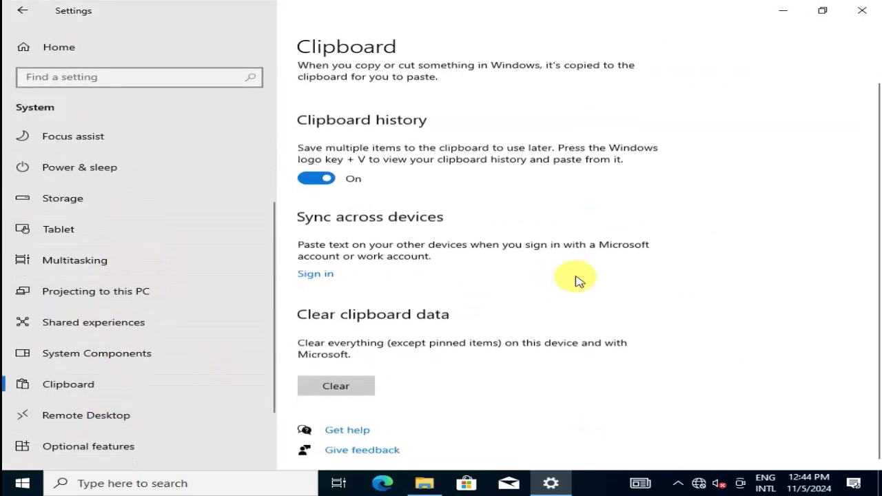
- Clear the clipboard data from the Clipboard settings, check the clipboard history and dismiss it
click(347, 392)
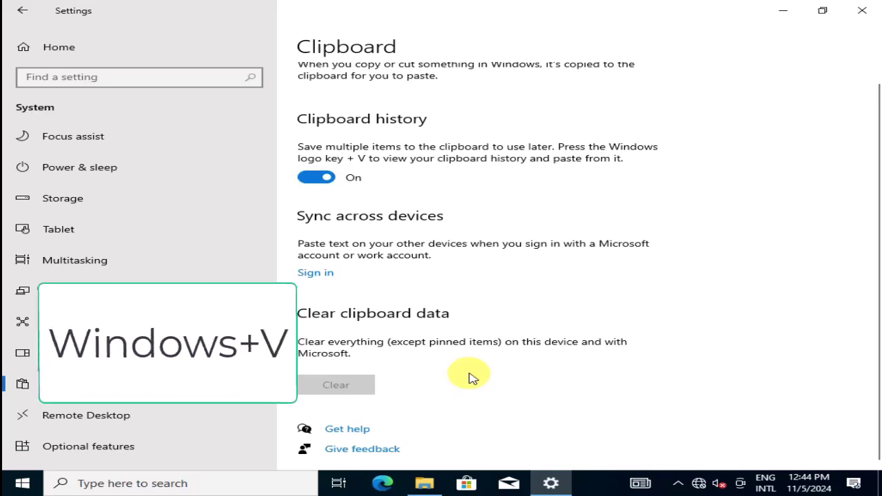
key(super+v)
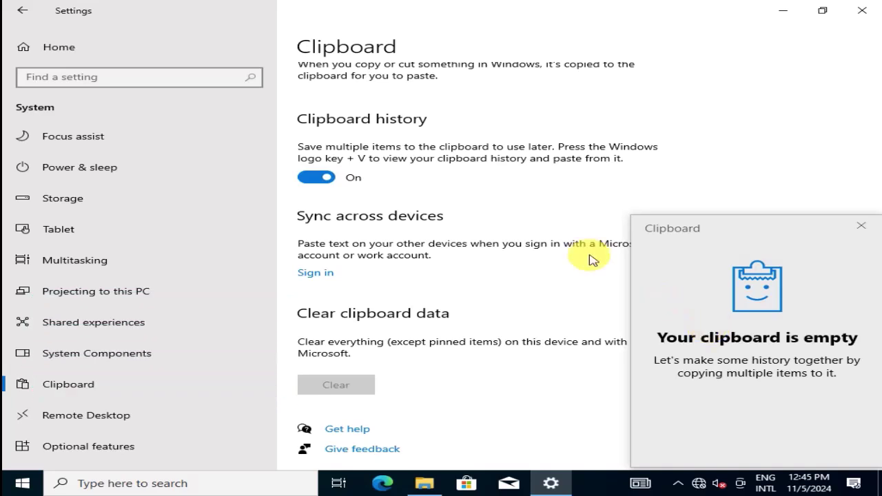
click(536, 227)
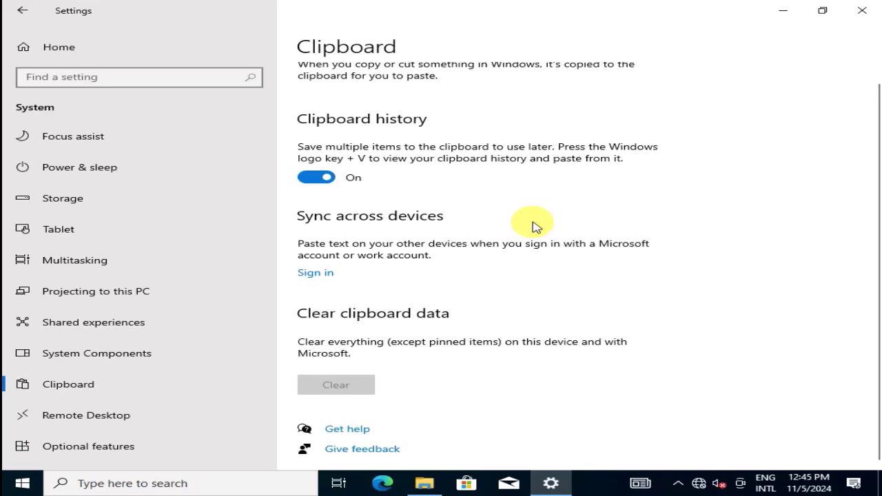